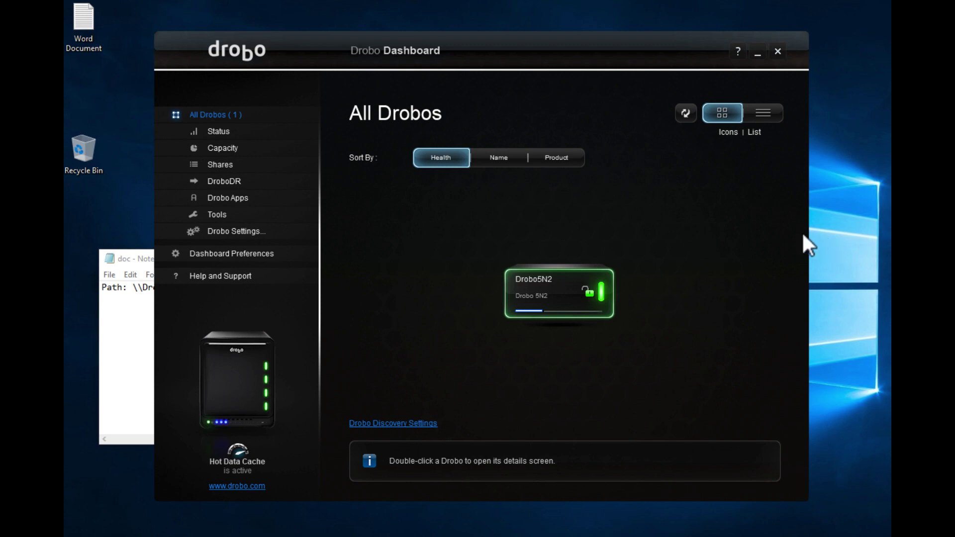
- On the Drobo5N2, add a share named 'Backup' with Everyone given Read/Write access
double_click(561, 288)
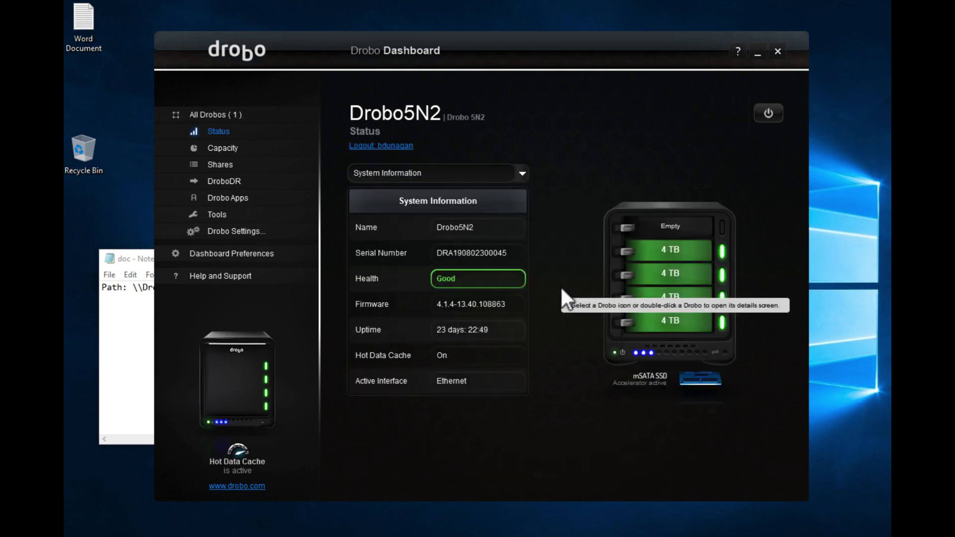
left_click(229, 164)
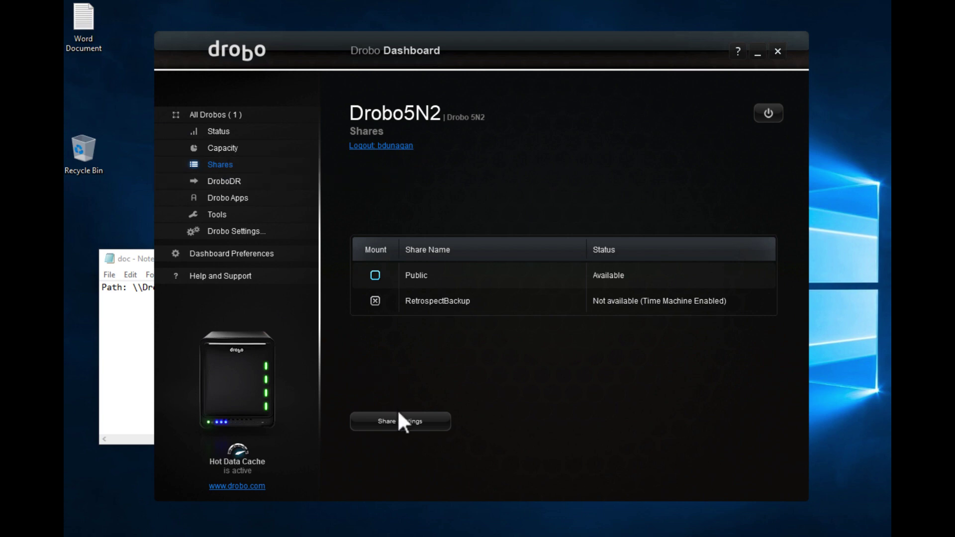
left_click(407, 421)
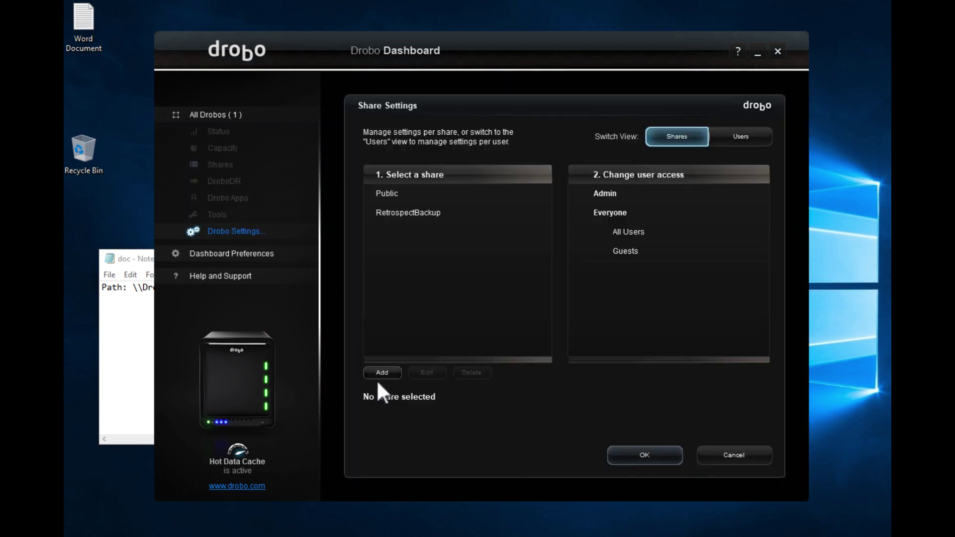
left_click(382, 373)
type("Bac")
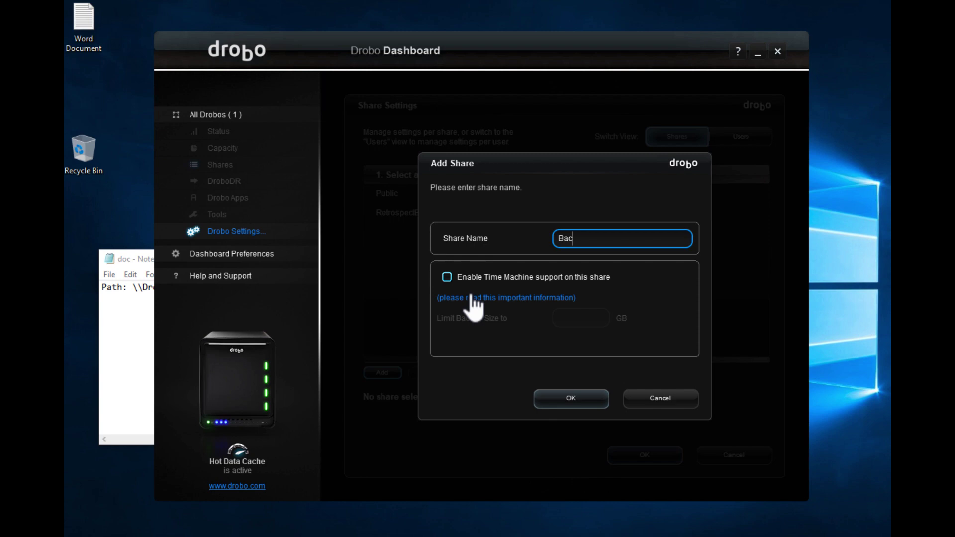
type("kup")
left_click(584, 395)
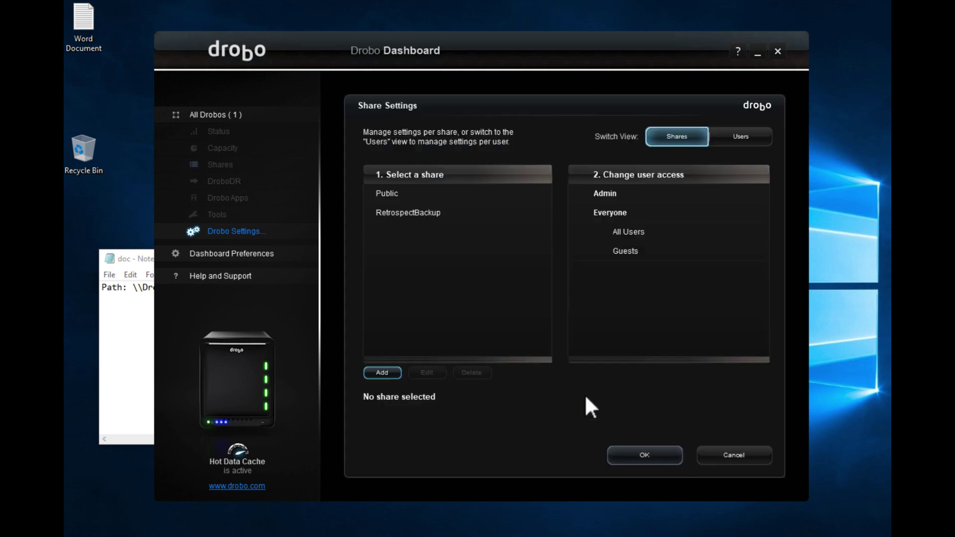
left_click(577, 212)
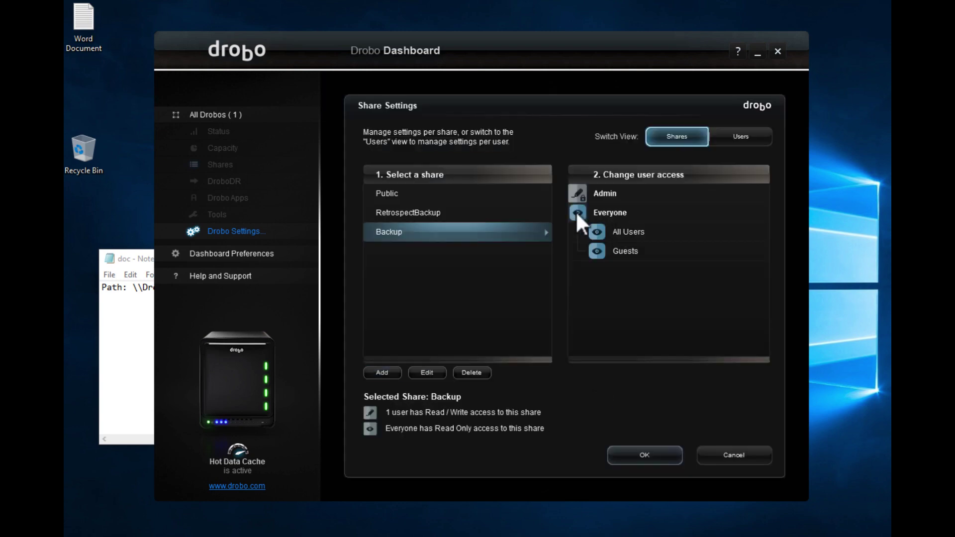
left_click(577, 212)
left_click(645, 455)
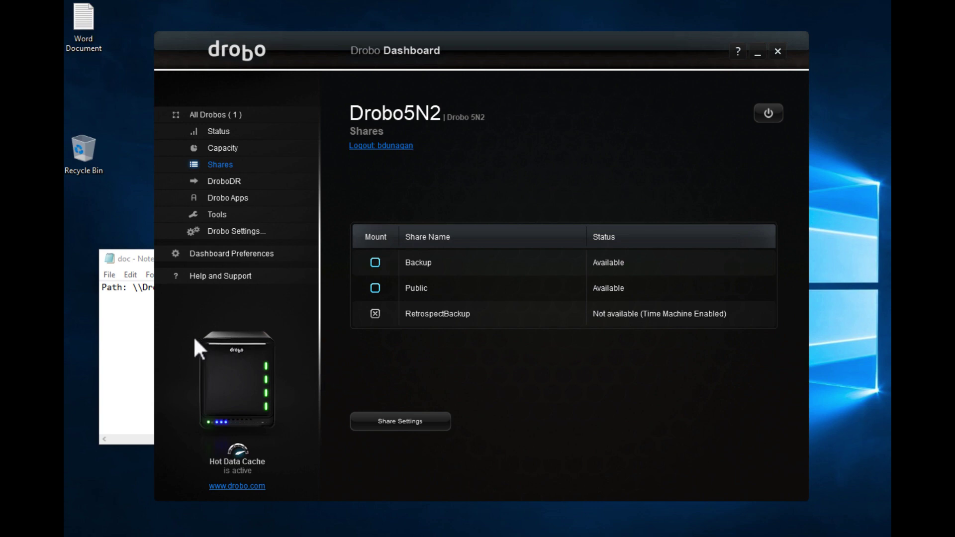
- Append the line "Let's back this up." to the Word Document in Notepad and close it
left_click(133, 319)
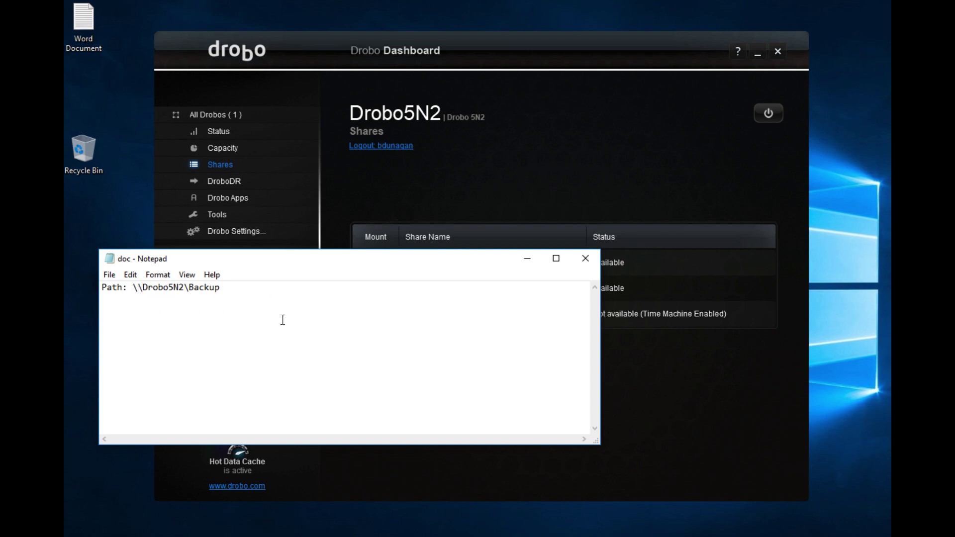
left_click(478, 210)
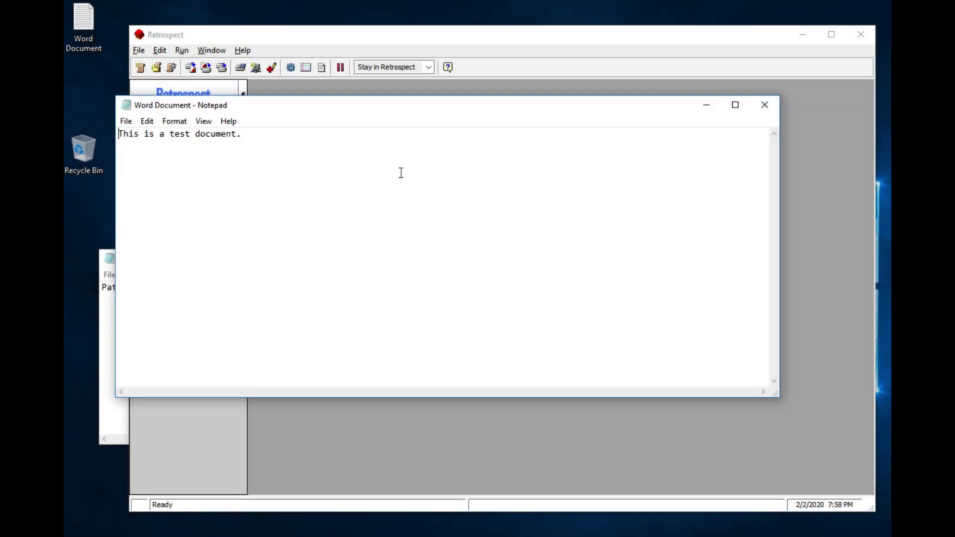
left_click(401, 172)
key("Return")
type("Let's back this up.")
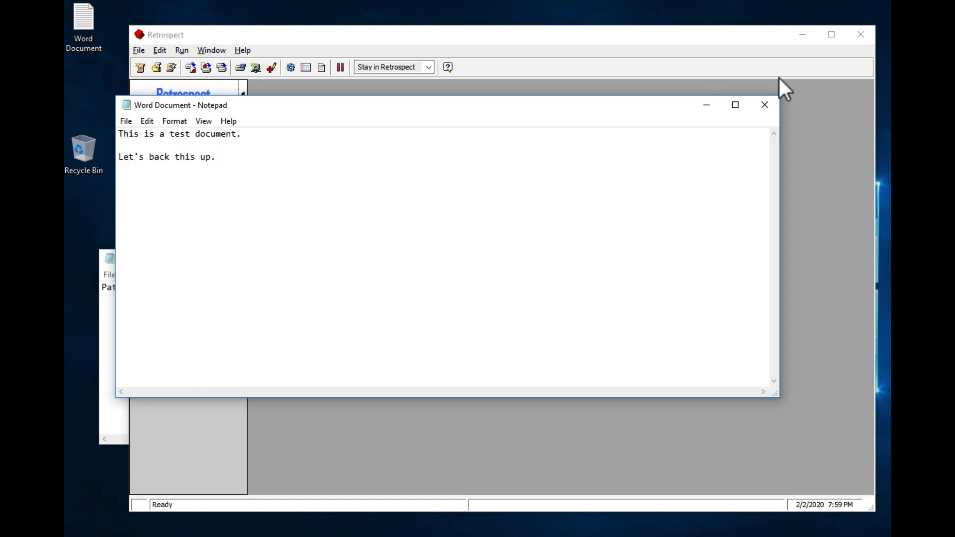
left_click(765, 104)
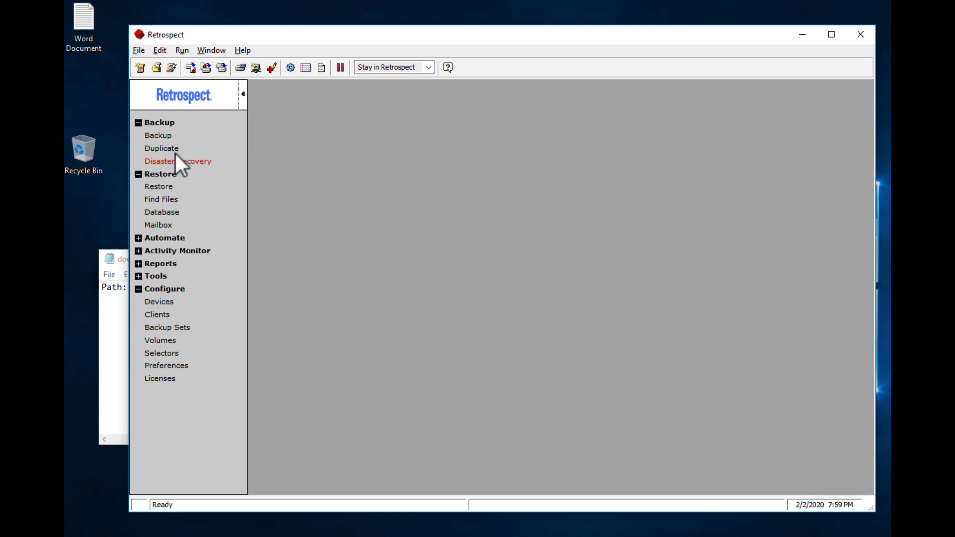
- Start an advanced backup with the Desktop folder as its source
left_click(160, 133)
left_click(512, 373)
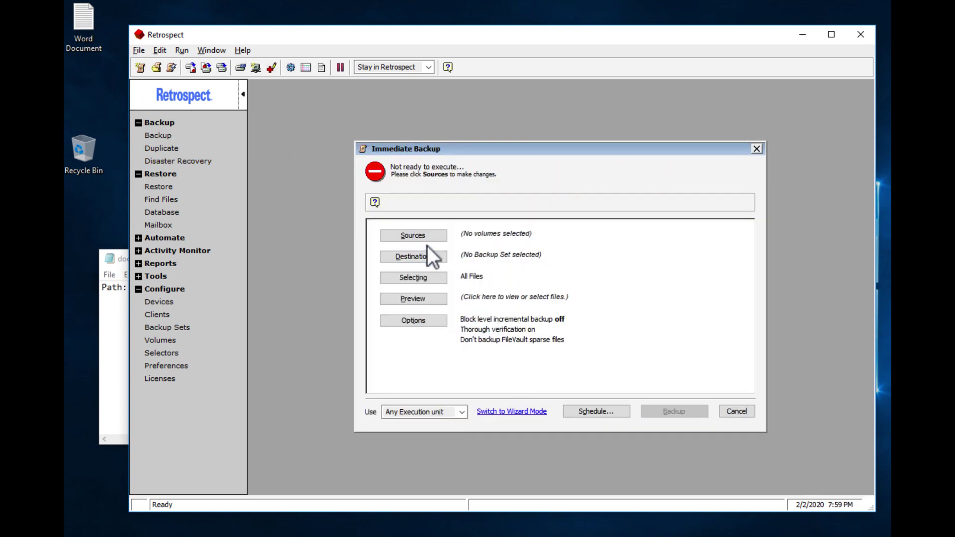
left_click(426, 237)
left_click(442, 256)
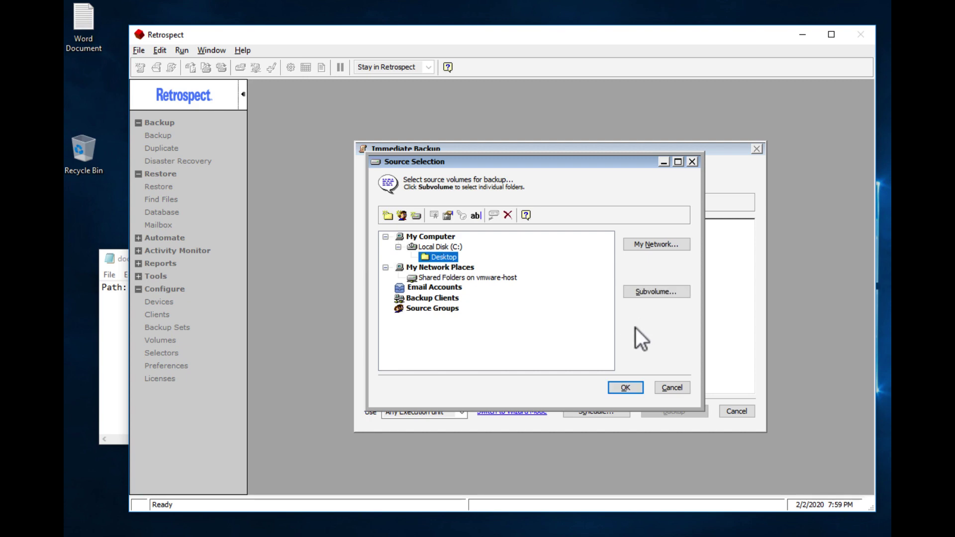
left_click(625, 388)
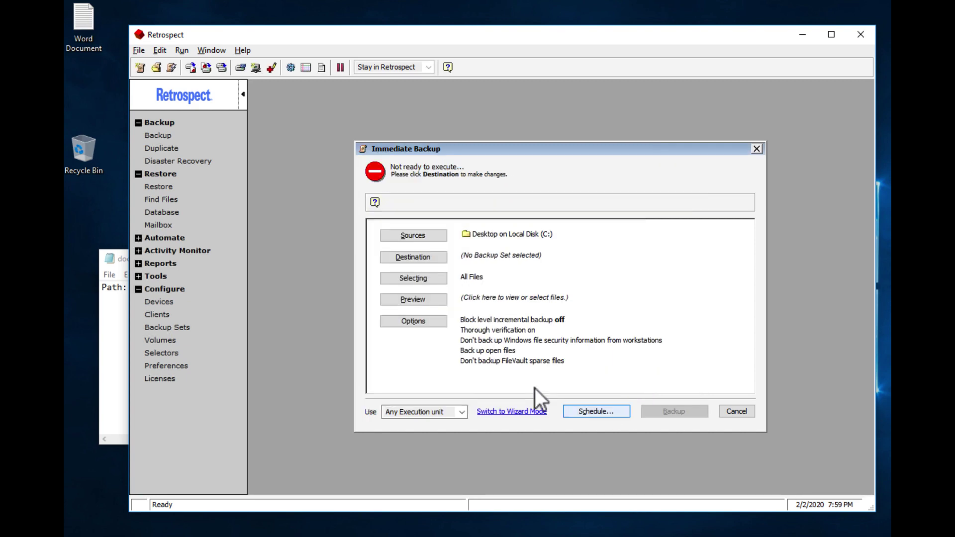
- Create a new disk backup set named 'Drobo Set A' as the destination
left_click(416, 256)
left_click(647, 267)
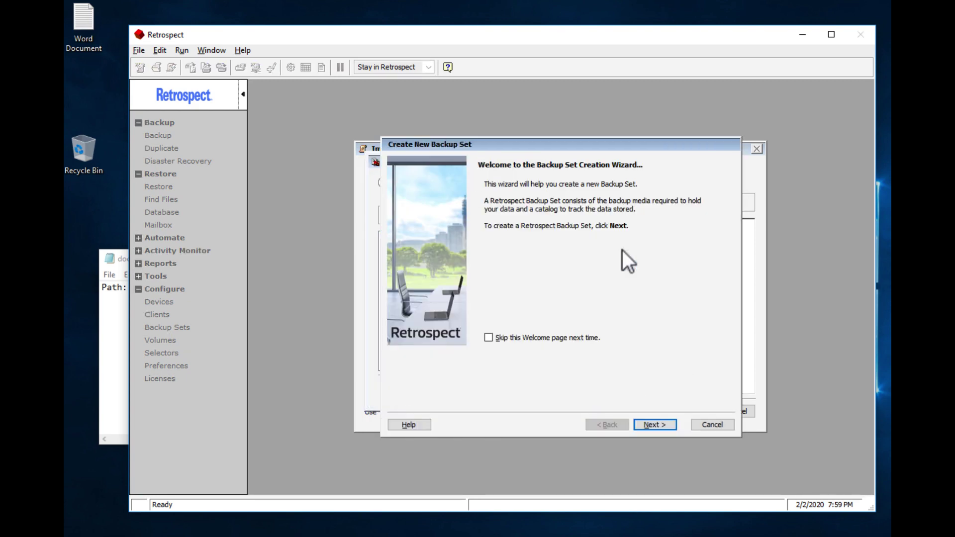
left_click(647, 424)
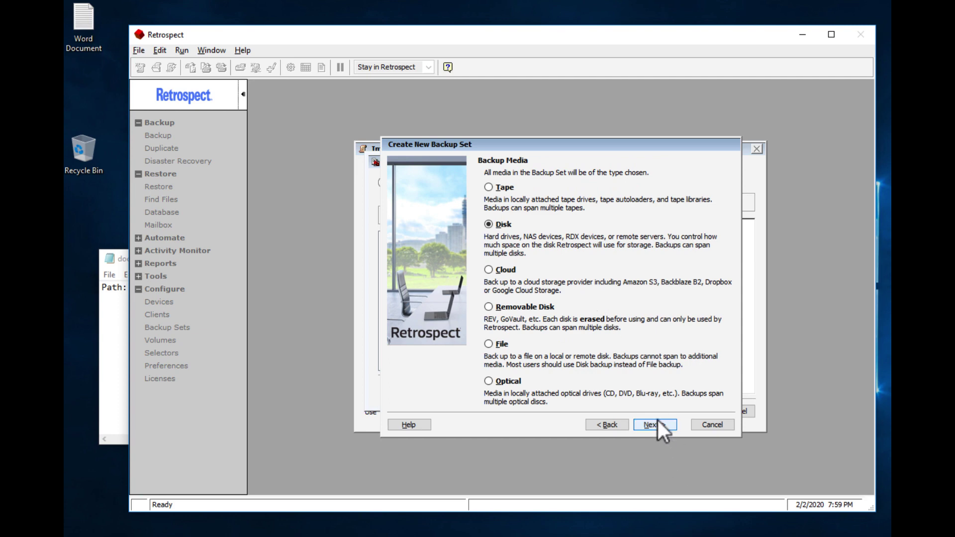
left_click(658, 420)
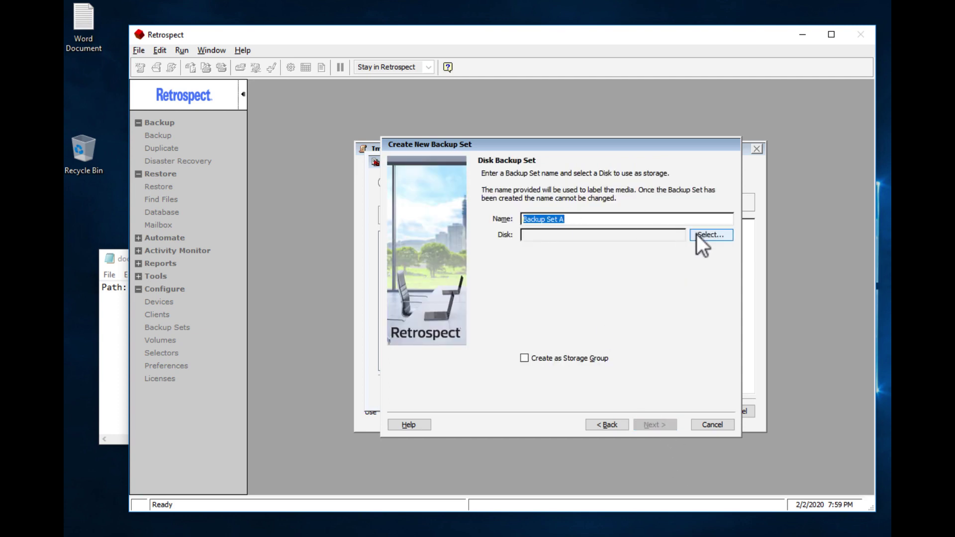
type("Drobo Set A")
- Add the network path \\Drobo5N2\Backup, copied from the notes, as the set's storage disk
left_click(710, 234)
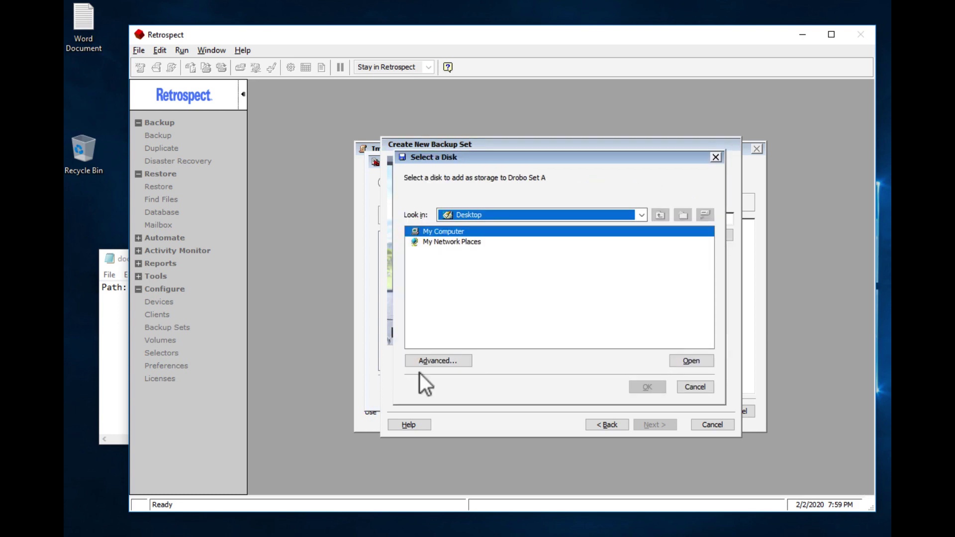
left_click(438, 360)
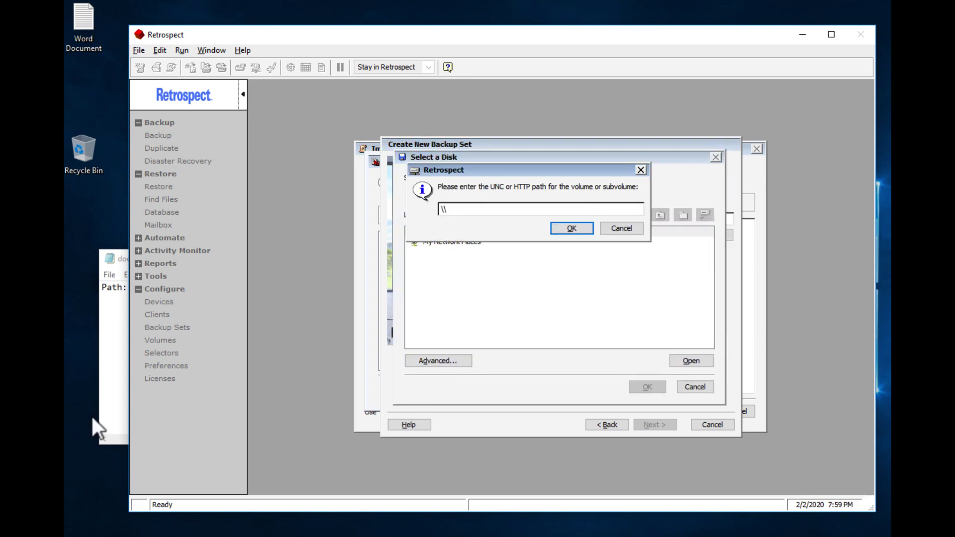
left_click(115, 362)
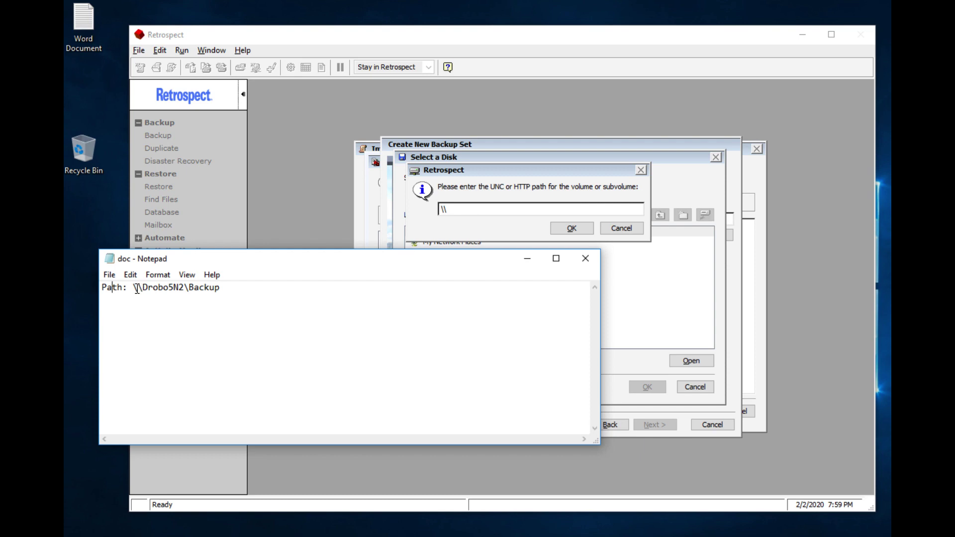
left_click_drag(134, 288, 220, 288)
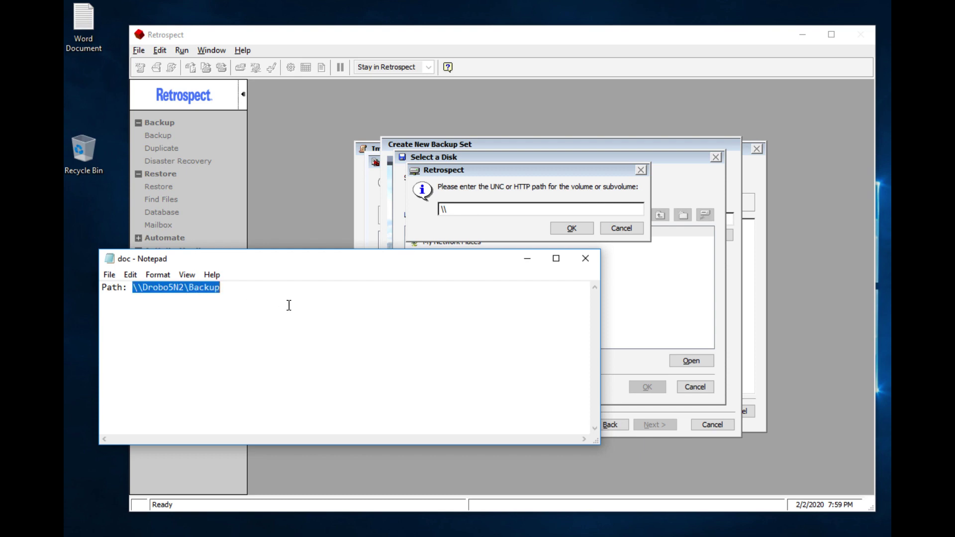
key("ctrl+c")
left_click(464, 208)
key("BackSpace")
key("BackSpace")
key("ctrl+v")
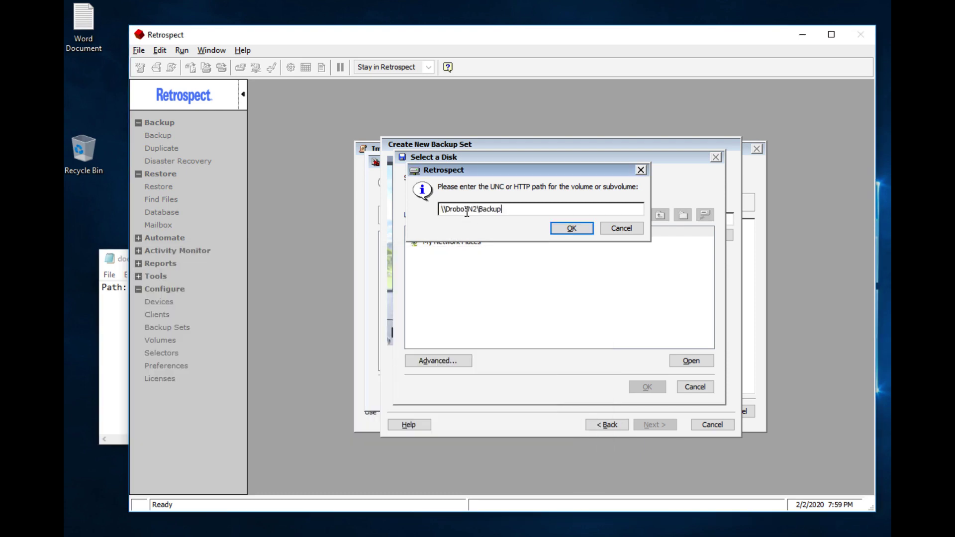
left_click(584, 223)
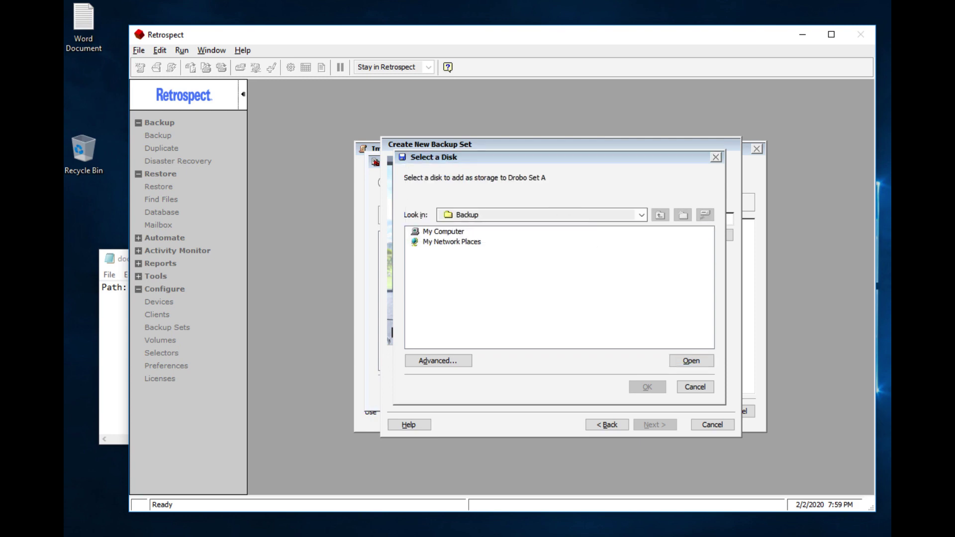
- Secure Drobo Set A with AES-256 encryption and enter and confirm its password
left_click(648, 423)
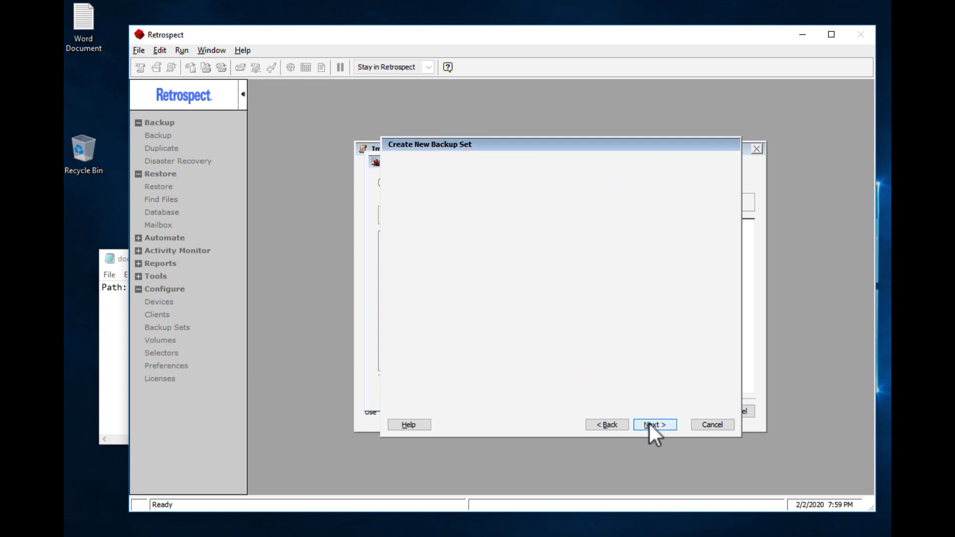
left_click(571, 212)
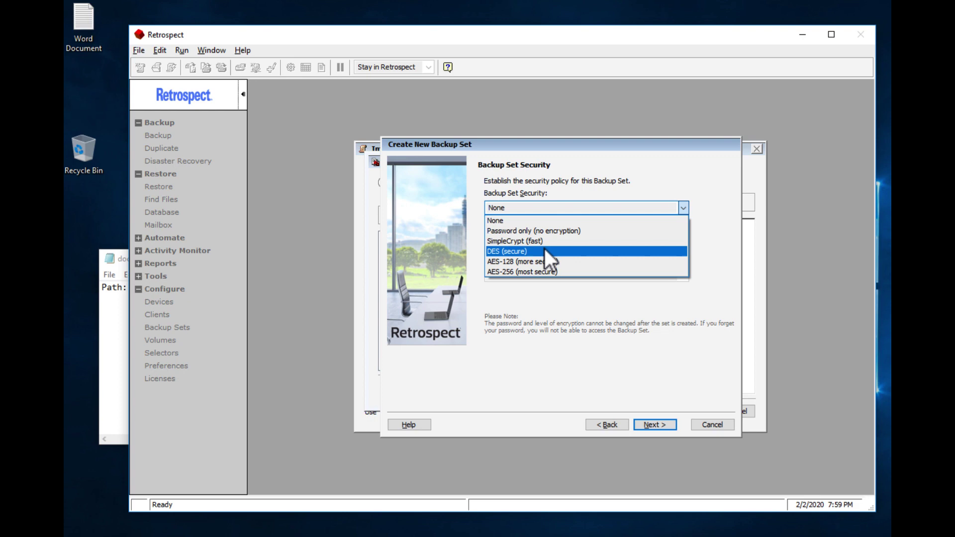
left_click(538, 272)
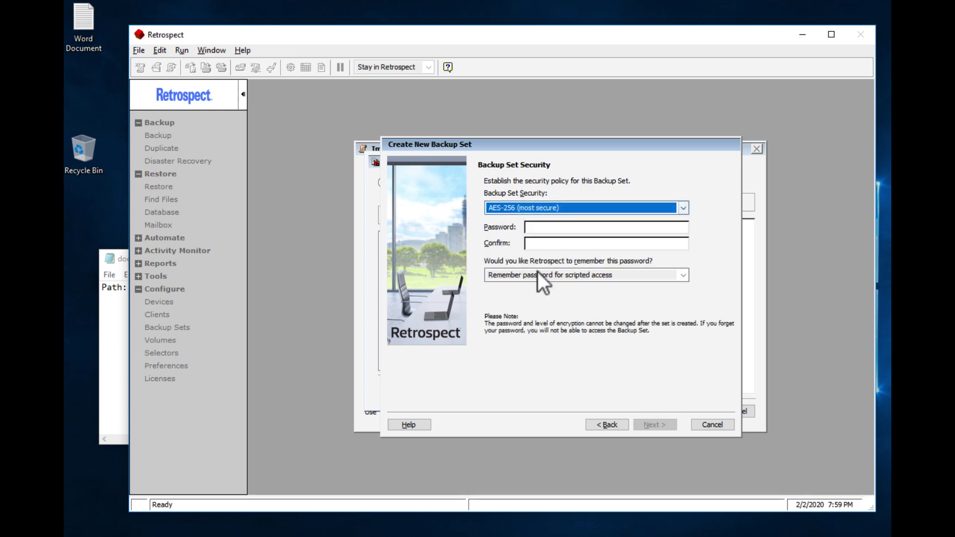
left_click(556, 227)
type("****************")
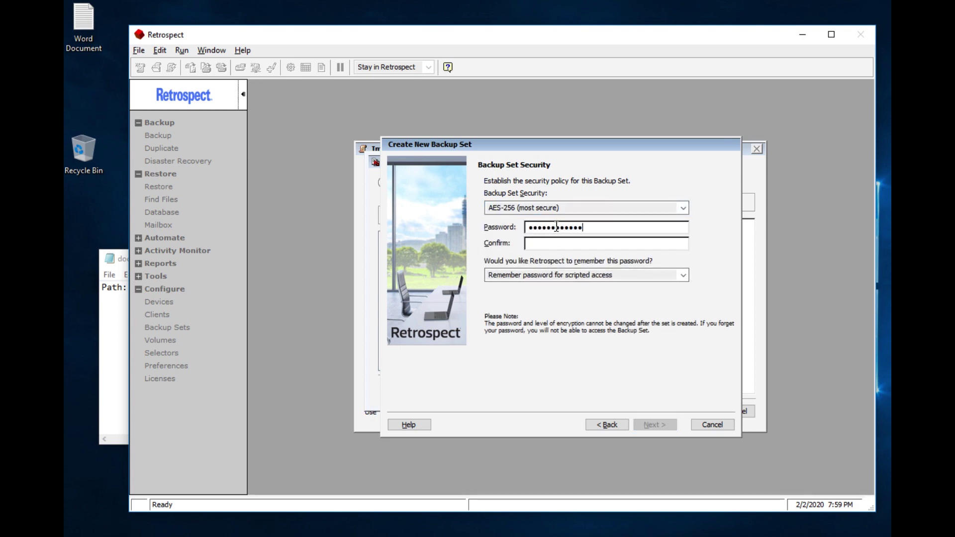
key("Tab")
type("****************")
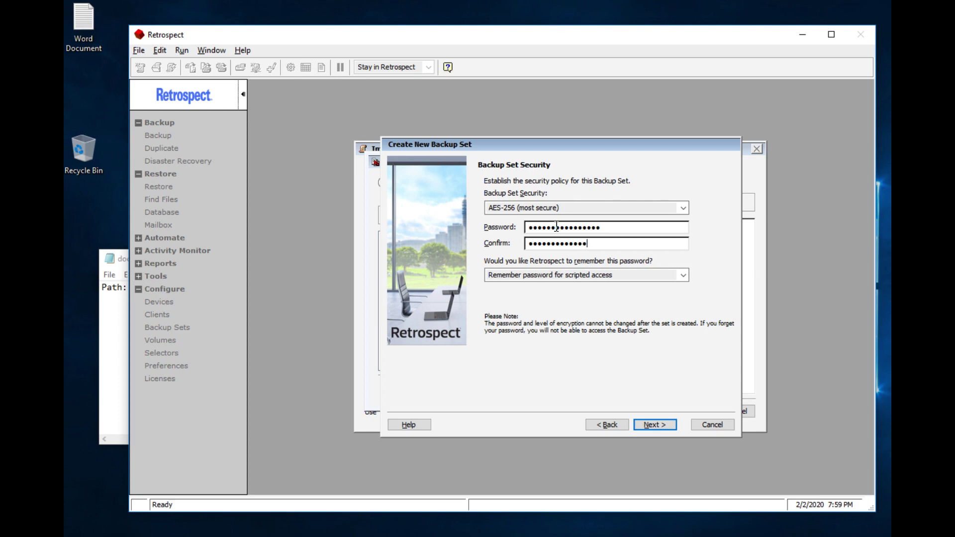
- Keep asking for a new disk when full, finish the set, and accept it as the destination
left_click(642, 423)
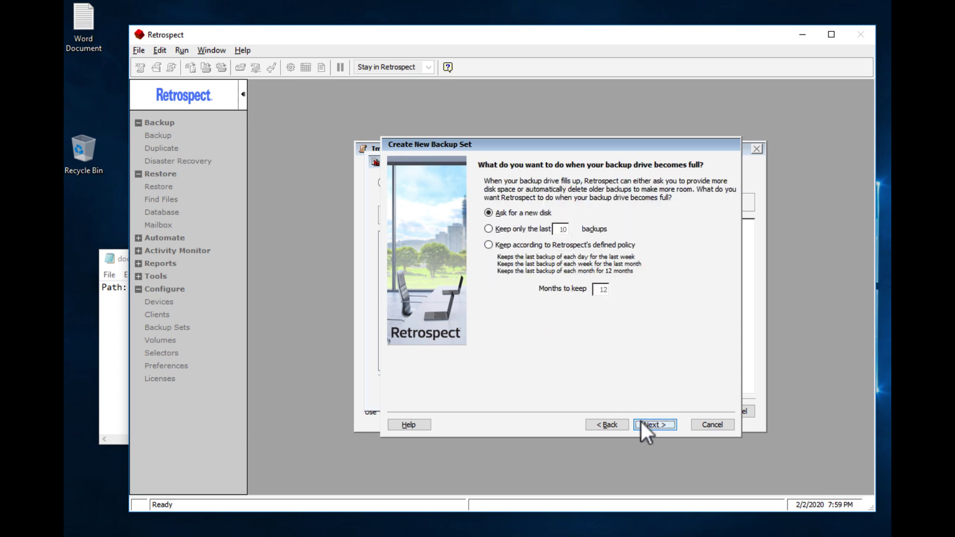
left_click(642, 422)
left_click(641, 421)
left_click(642, 423)
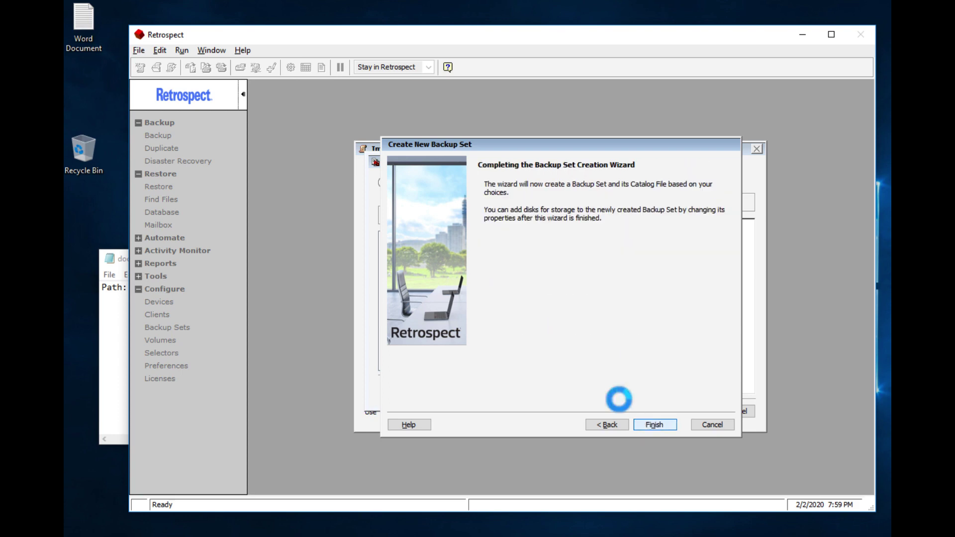
left_click(628, 388)
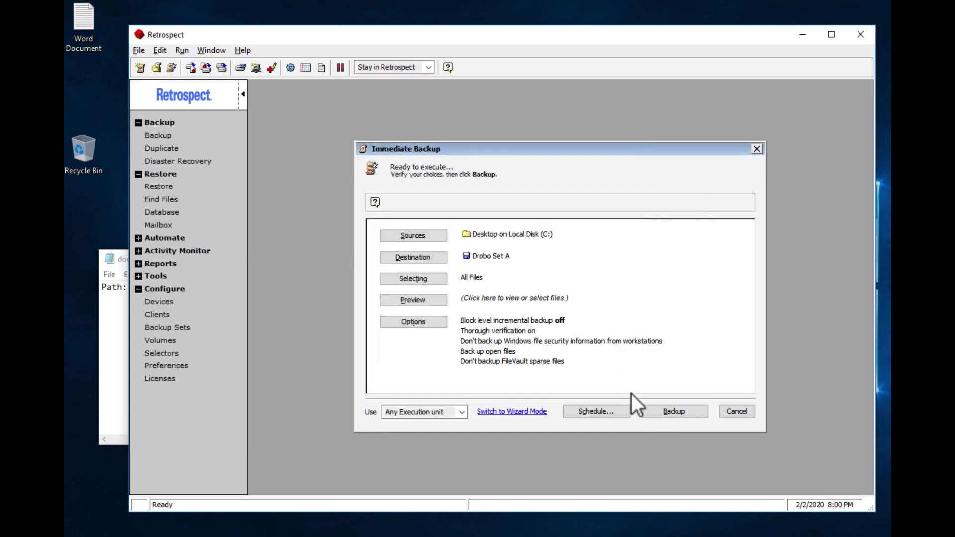
- Run the Immediate Backup of the desktop to Drobo Set A
left_click(656, 408)
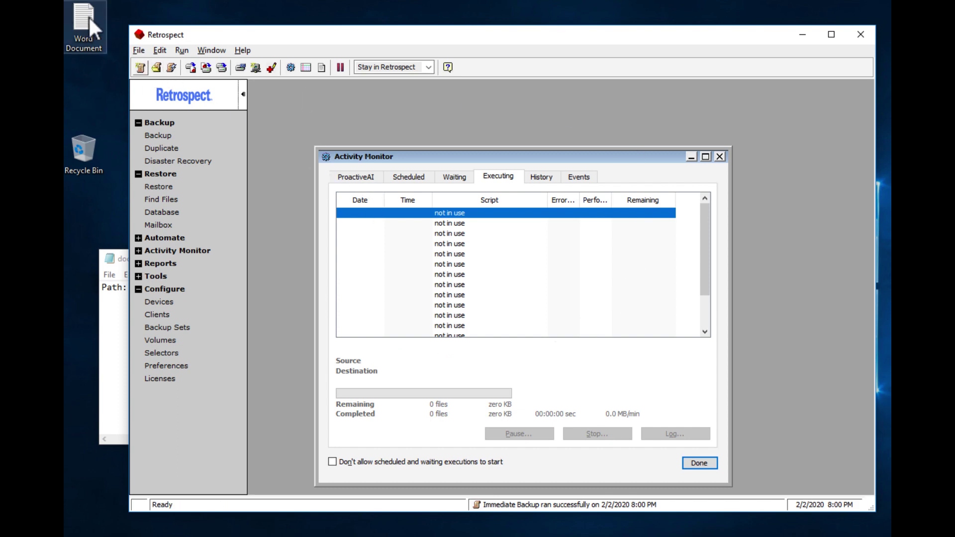
- Delete the Word Document from the desktop by moving it to the Recycle Bin
left_click_drag(88, 17, 82, 147)
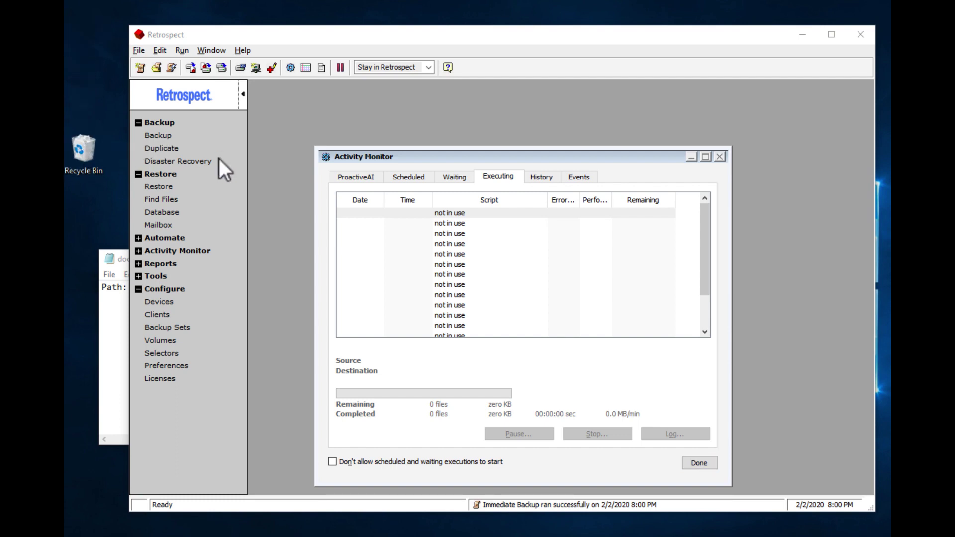
- Start a restore from Drobo Set A's latest snapshot to the original desktop location
left_click(154, 187)
left_click(159, 186)
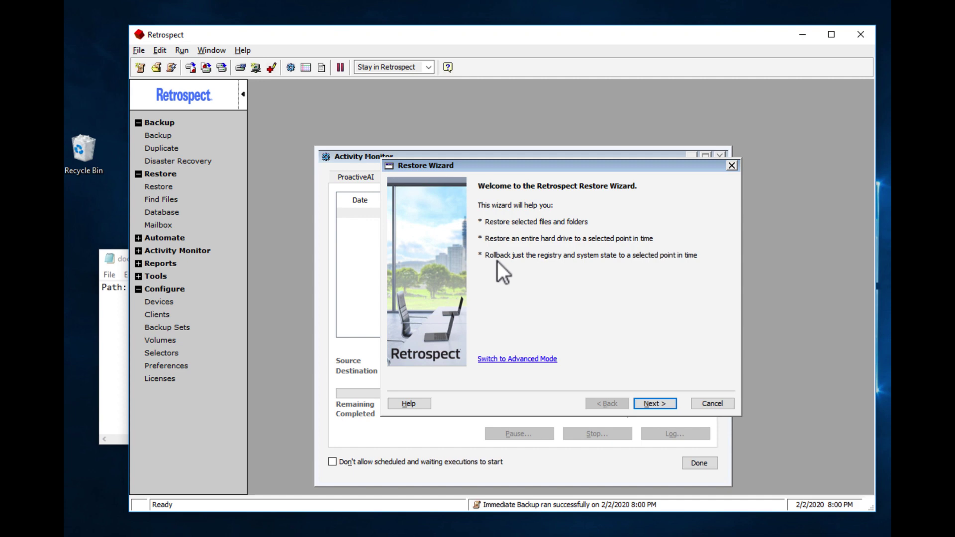
left_click(660, 403)
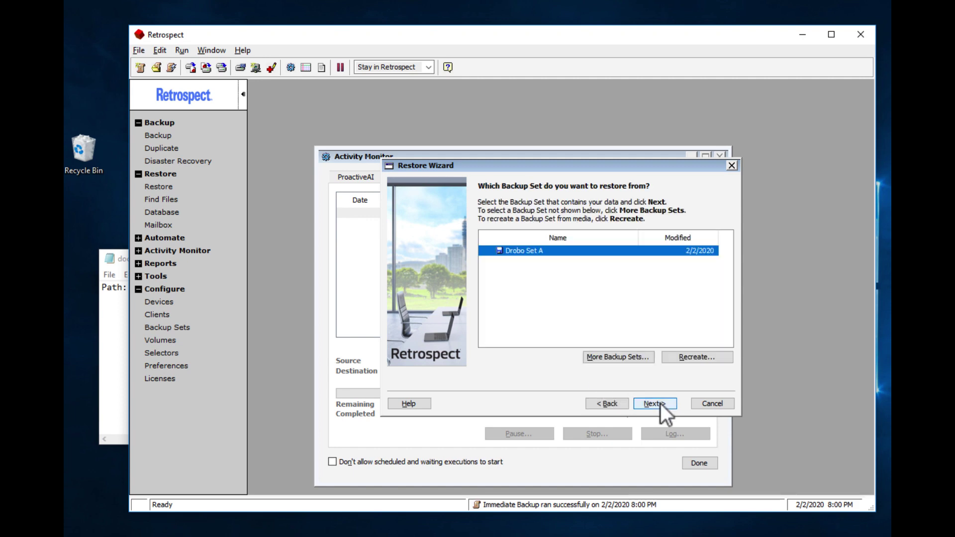
left_click(660, 402)
left_click(660, 402)
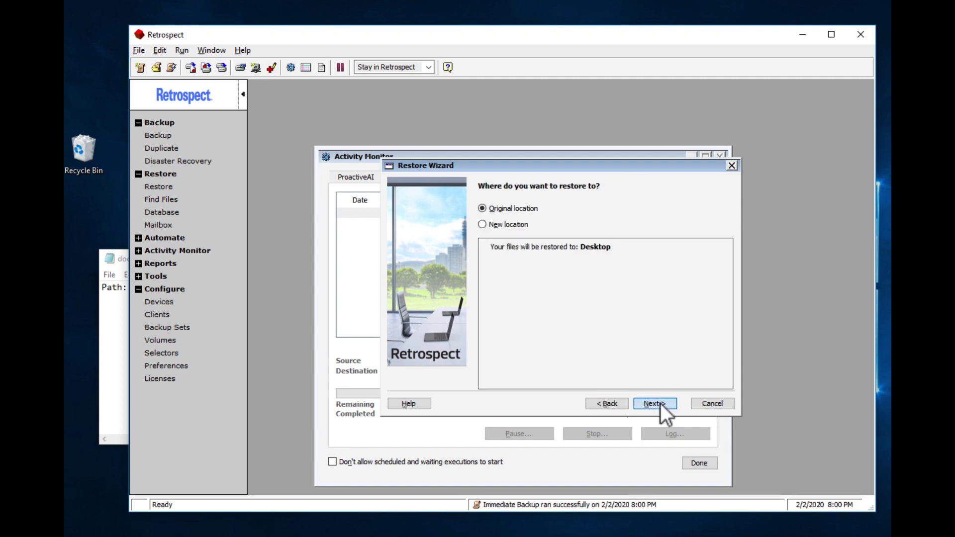
left_click(660, 403)
left_click(660, 403)
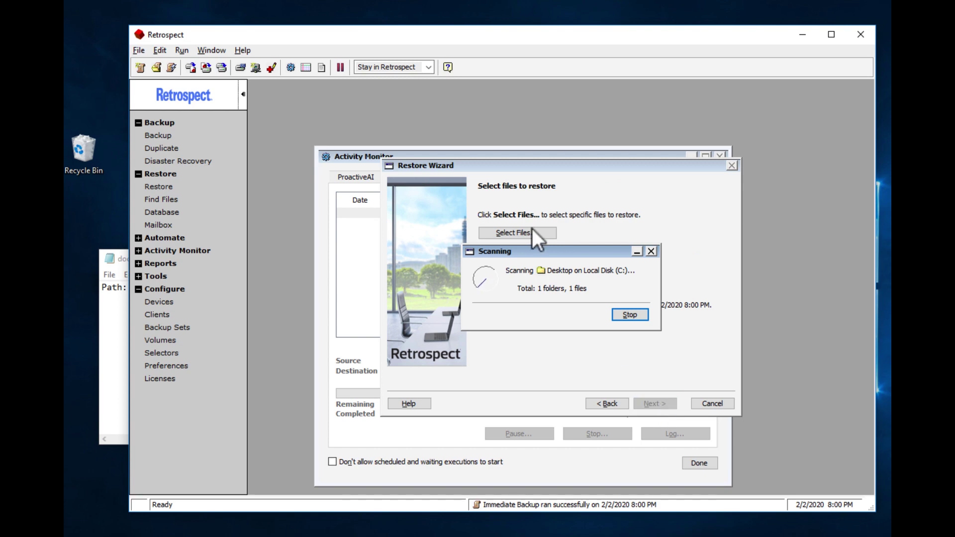
- Select the backed-up desktop files, replace matching files, run the restore, and open the restored Word Document
left_click(517, 232)
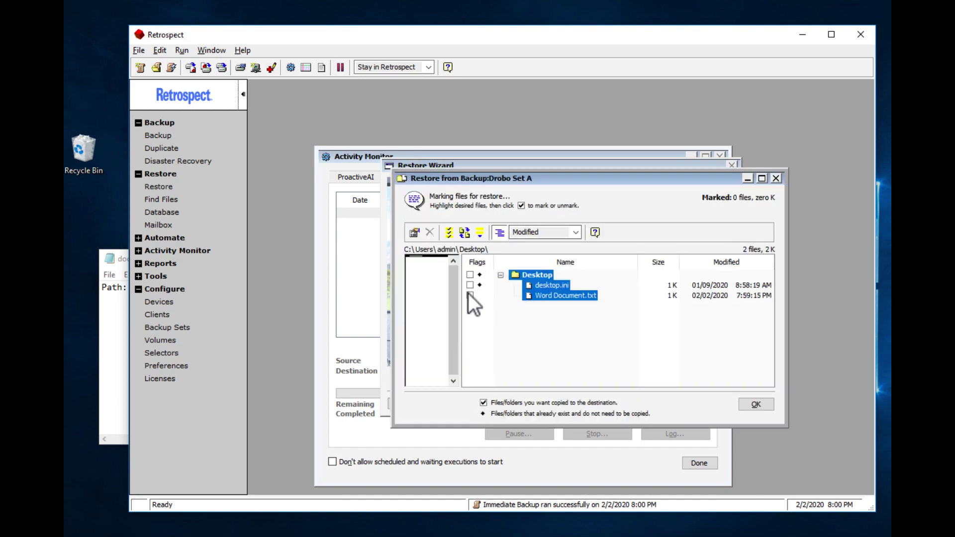
left_click(755, 405)
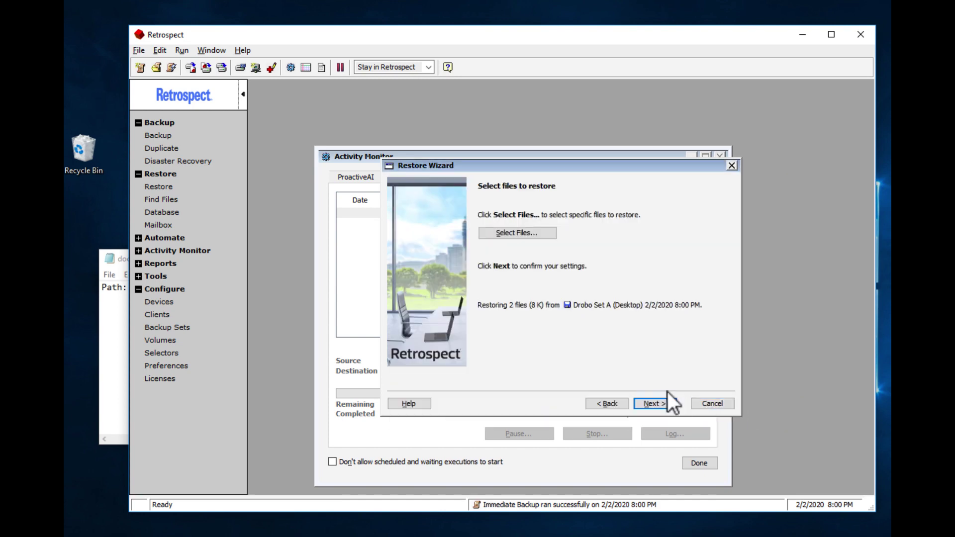
left_click(655, 400)
left_click(655, 400)
left_click(656, 400)
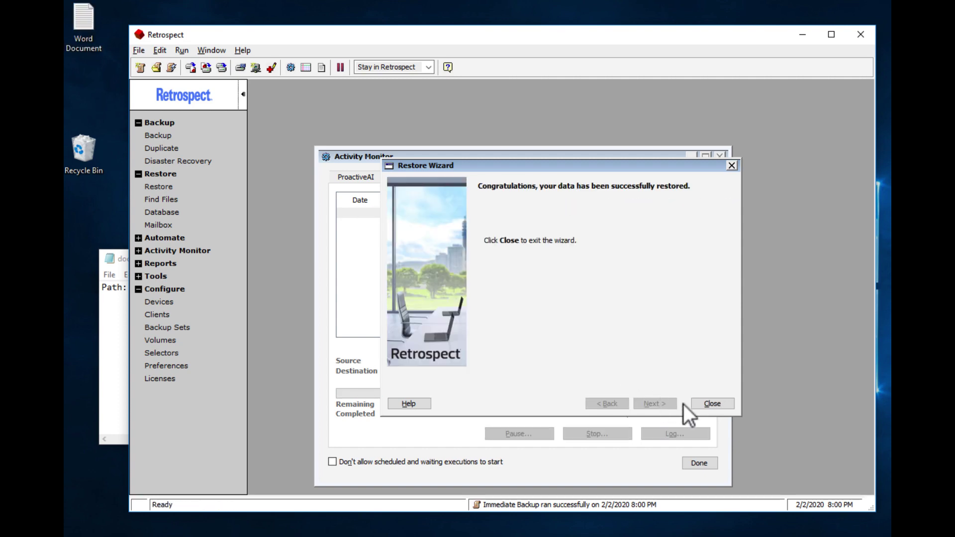
left_click(711, 403)
double_click(84, 21)
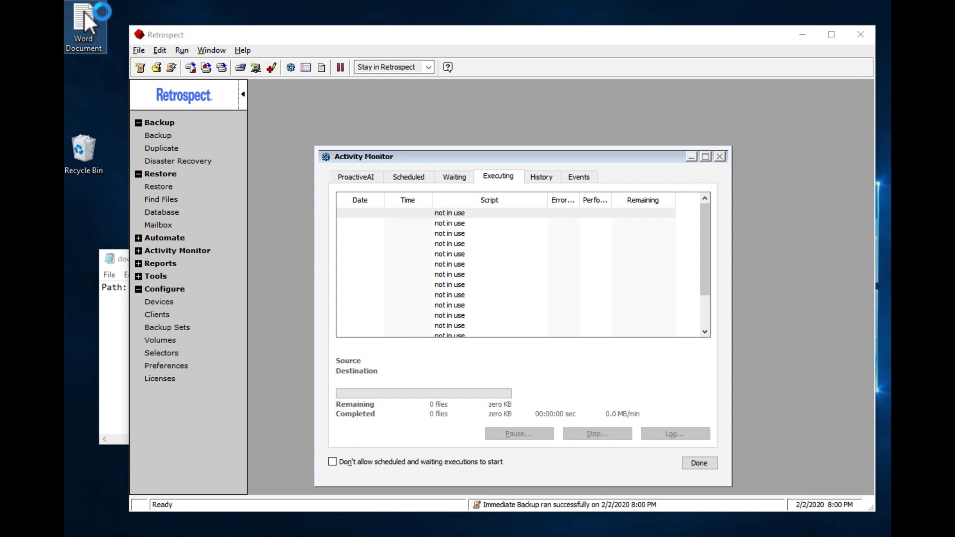